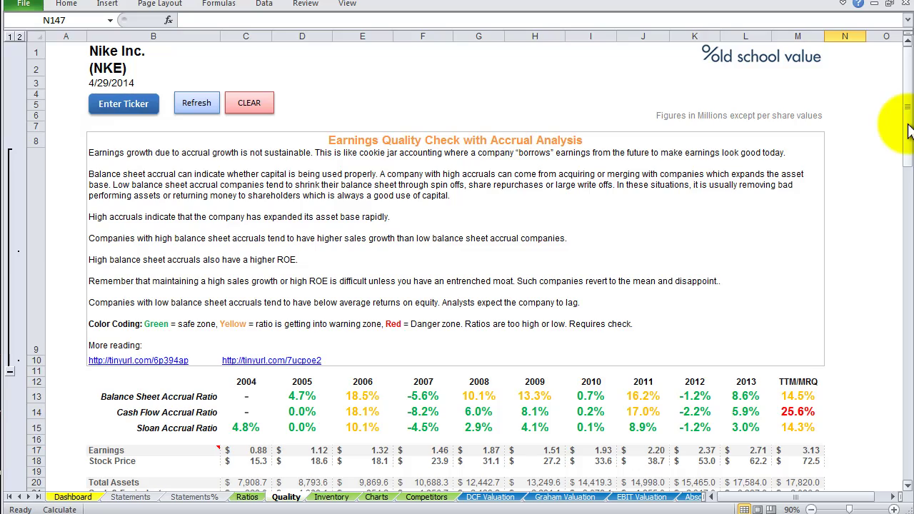
# - Review the Earnings Quality Check notes and Nike's accrual ratios, focusing on the TTM/MRQ Cash Flow Accrual Ratio and the supporting figures
pyautogui.moveTo(908, 131); pyautogui.dragTo(907, 137)
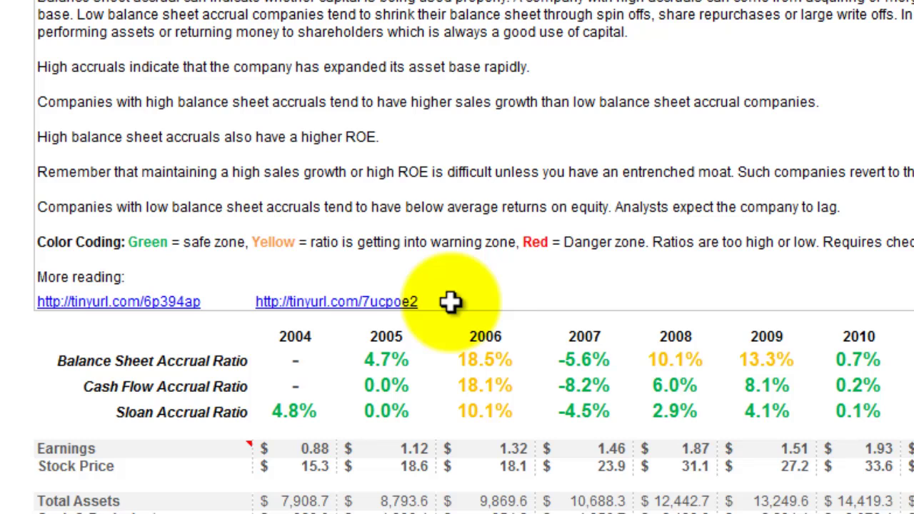
pyautogui.click(393, 323)
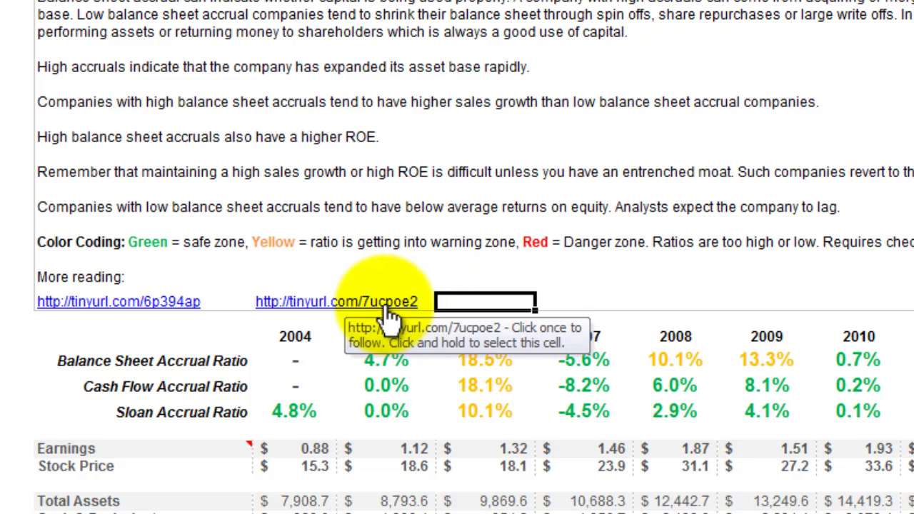
pyautogui.click(161, 15)
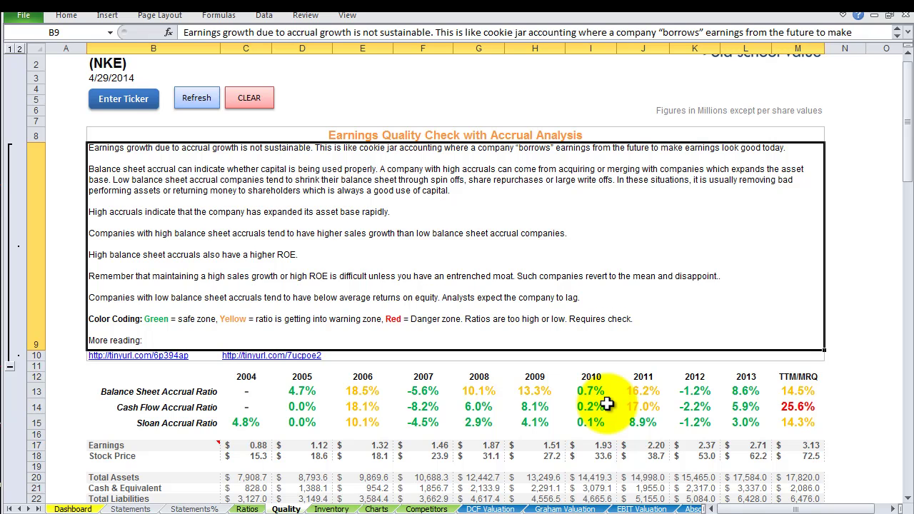
pyautogui.moveTo(903, 179); pyautogui.dragTo(900, 214)
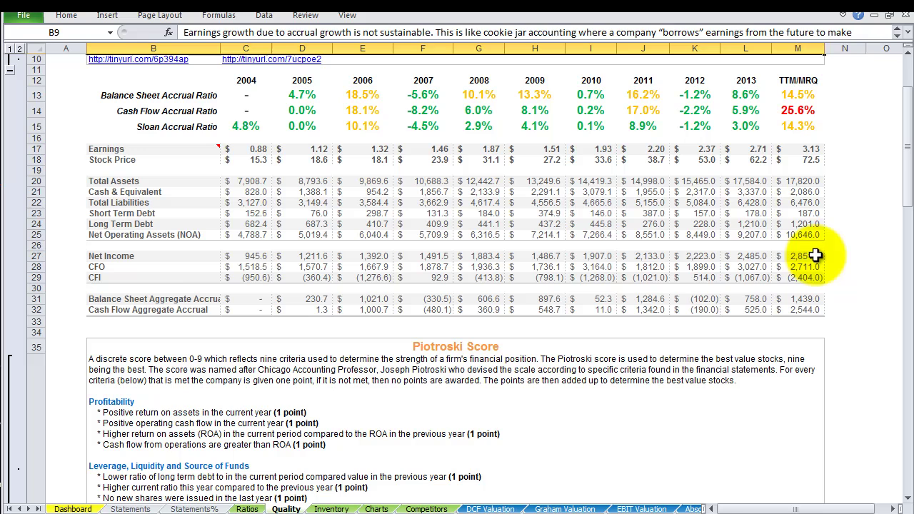
pyautogui.click(908, 54)
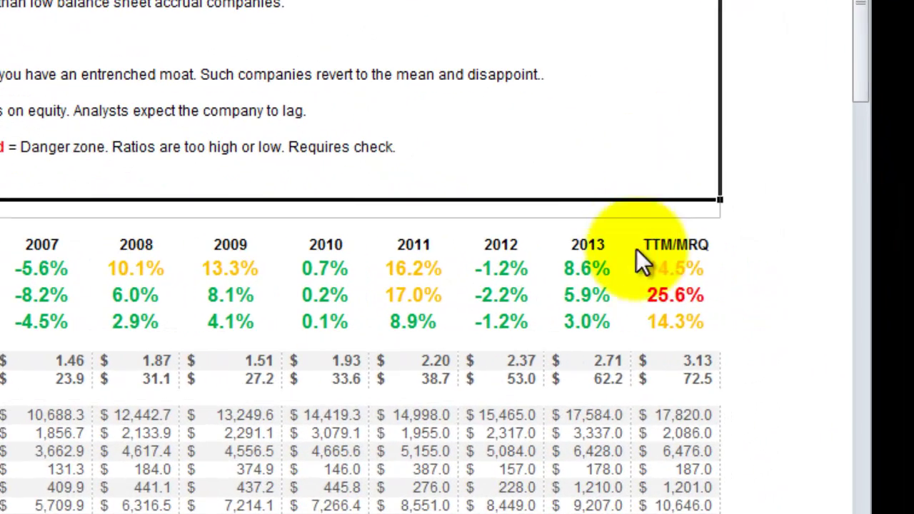
pyautogui.click(675, 289)
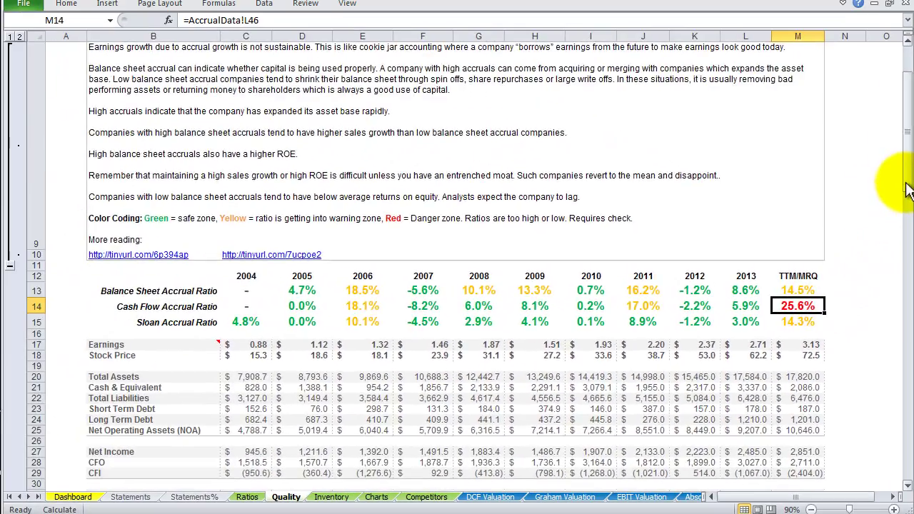
pyautogui.moveTo(905, 107); pyautogui.dragTo(907, 189)
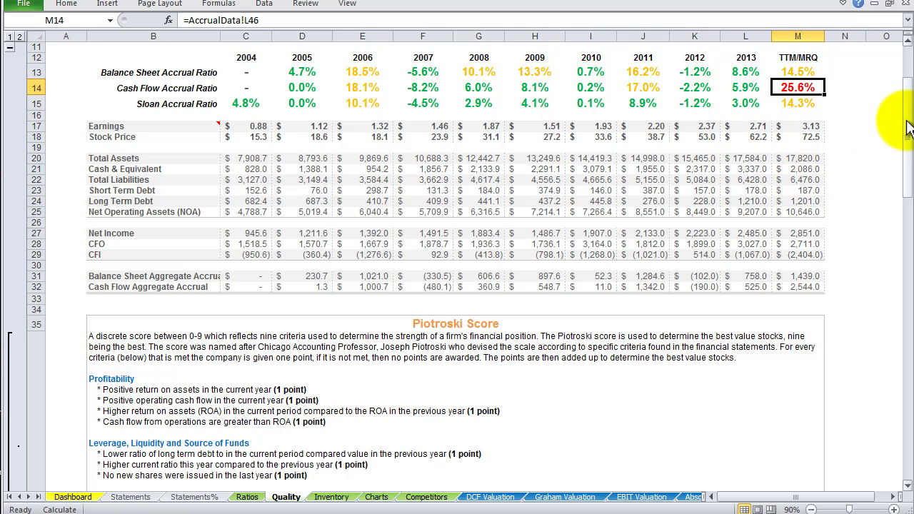
# - Examine the Piotroski Score criteria and the yearly Piotroski F Scores on the Quality sheet
pyautogui.moveTo(906, 127); pyautogui.dragTo(909, 192)
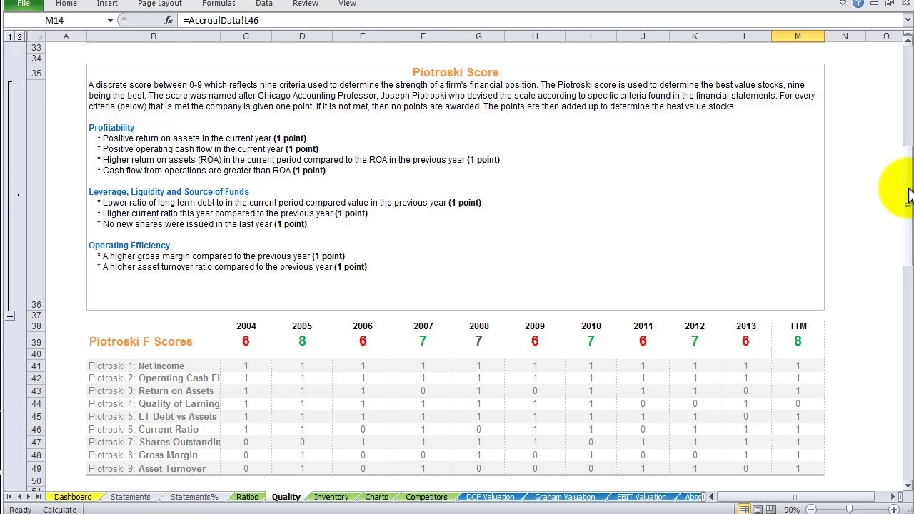
pyautogui.moveTo(909, 194); pyautogui.dragTo(893, 209)
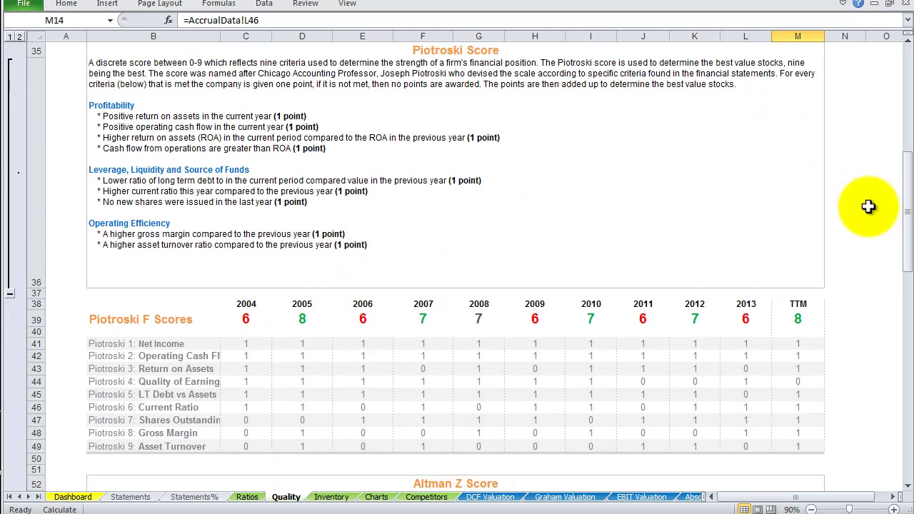
pyautogui.click(192, 214)
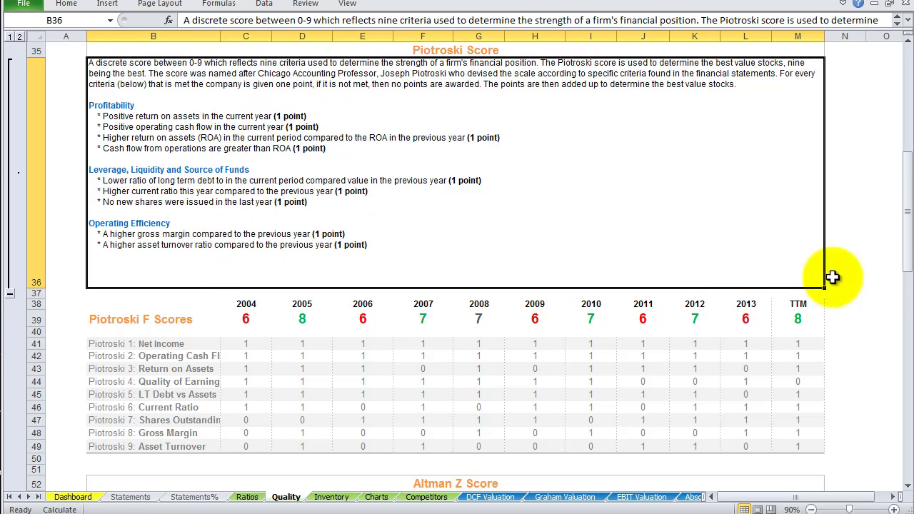
# - Read the Altman Z Score explanation with its original and revised formulas, and view the annual input table
pyautogui.moveTo(904, 208); pyautogui.dragTo(906, 214)
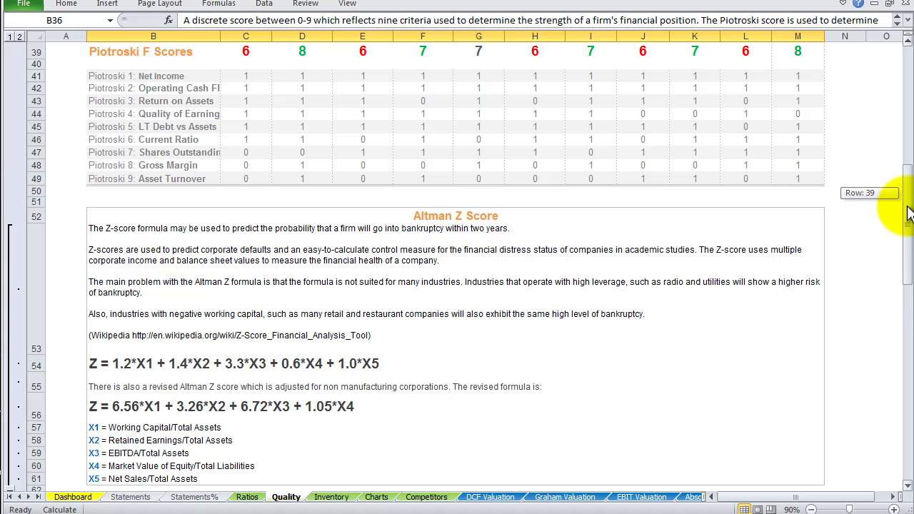
pyautogui.click(908, 485)
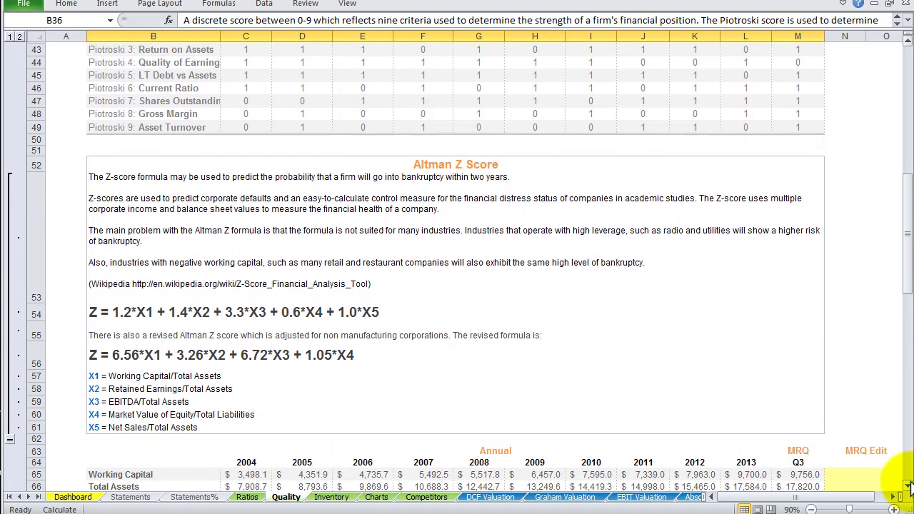
pyautogui.moveTo(908, 486); pyautogui.dragTo(908, 485)
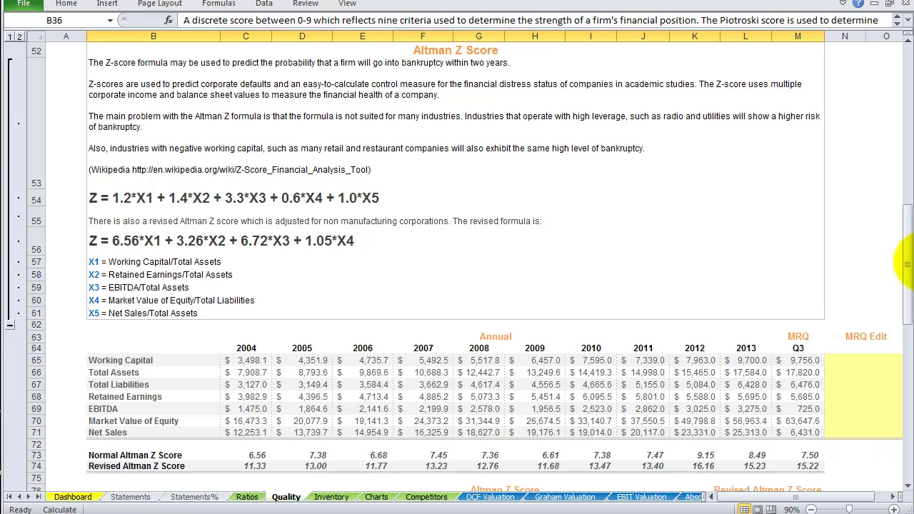
pyautogui.moveTo(906, 250); pyautogui.dragTo(910, 211)
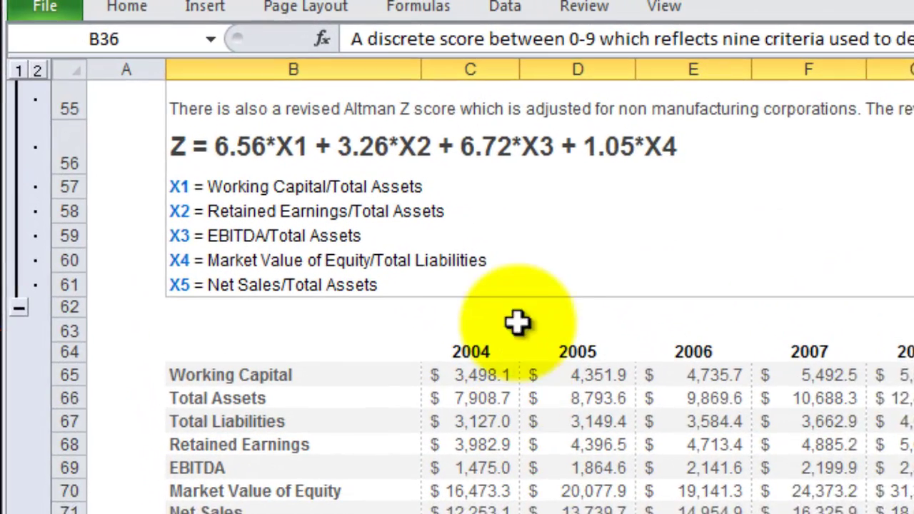
# - Go through the Altman Z variable definitions X1 to X5, comparing the ones used by the revised formula
pyautogui.click(500, 261)
pyautogui.click(253, 186)
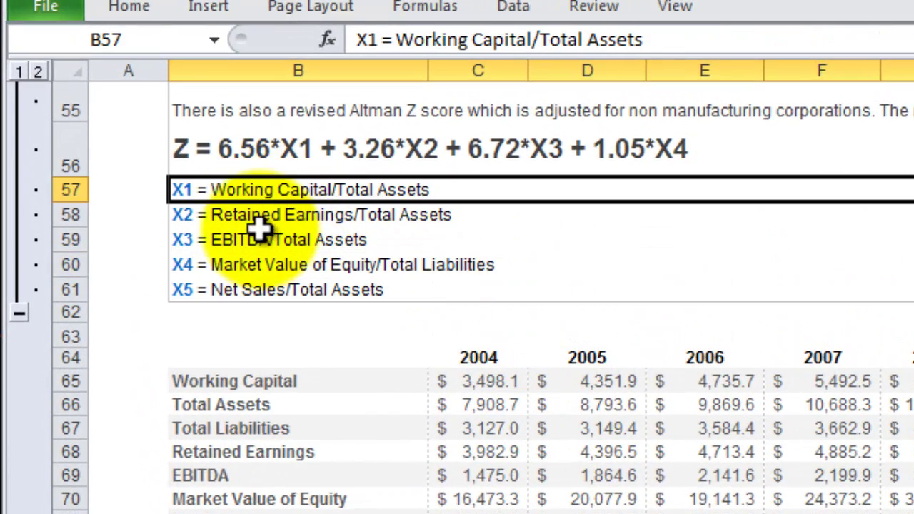
pyautogui.click(256, 222)
pyautogui.click(261, 242)
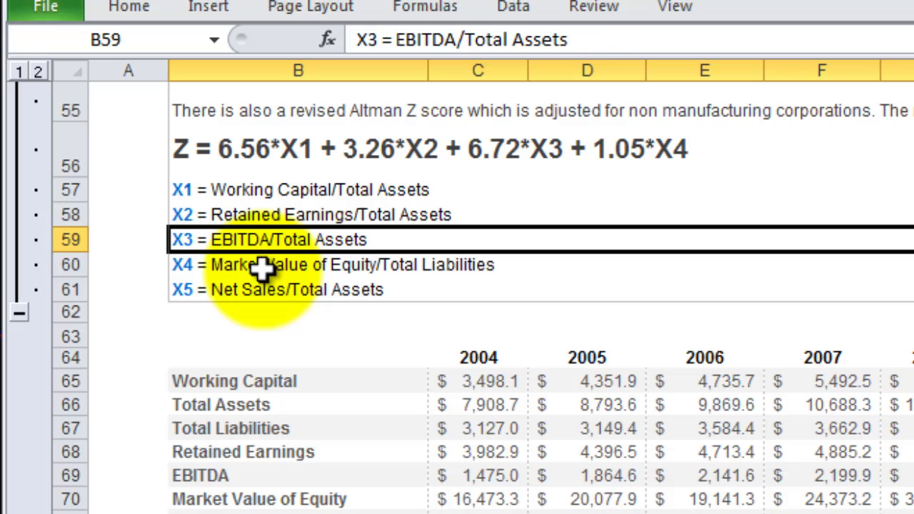
pyautogui.click(263, 265)
pyautogui.click(269, 290)
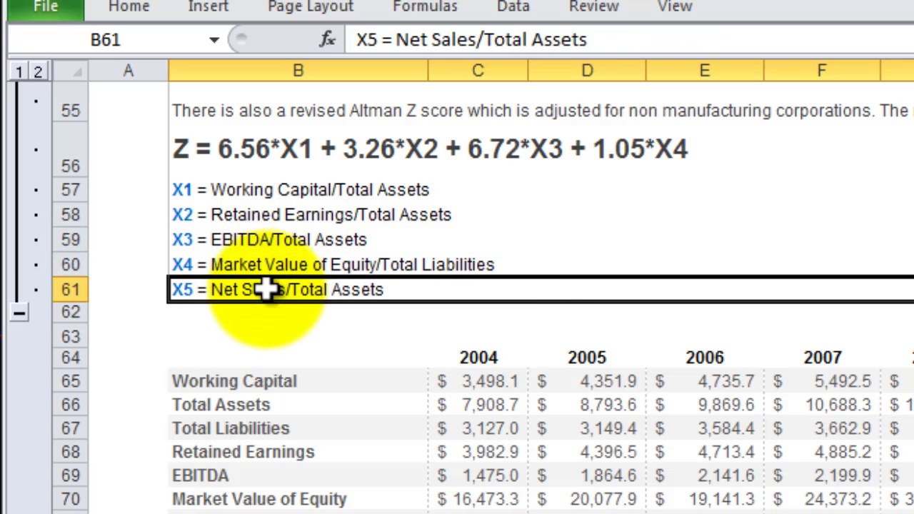
pyautogui.click(273, 190)
pyautogui.click(274, 215)
pyautogui.click(277, 240)
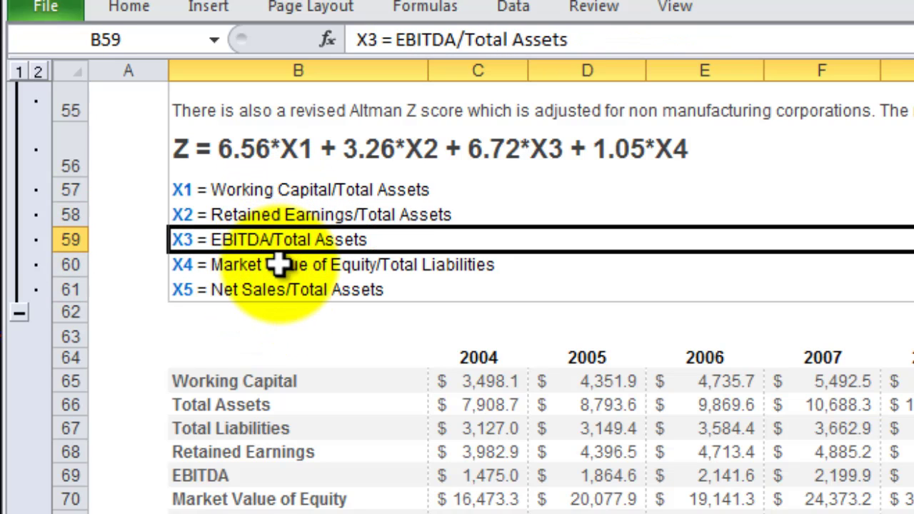
pyautogui.click(280, 266)
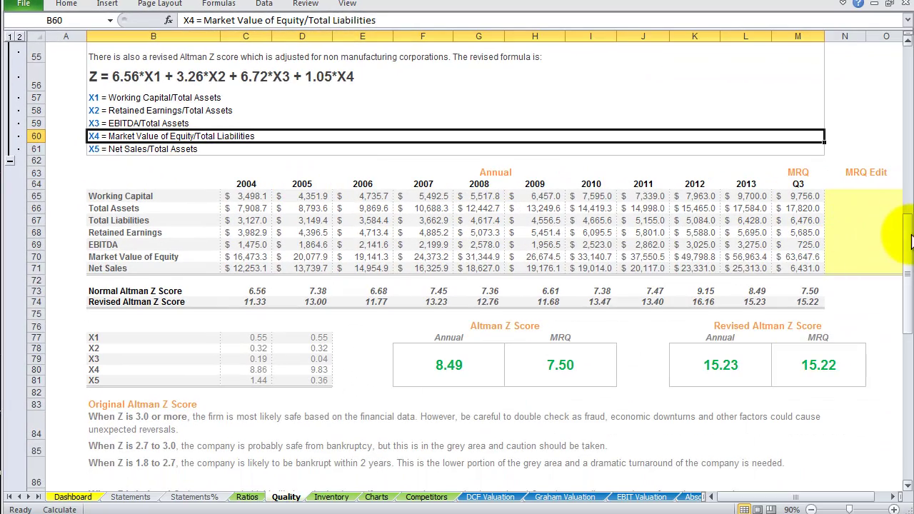
# - Examine the Beneish M Score formulas and the 2009 DSRI, GMI and AQI values in the variable table
pyautogui.moveTo(910, 243); pyautogui.dragTo(909, 354)
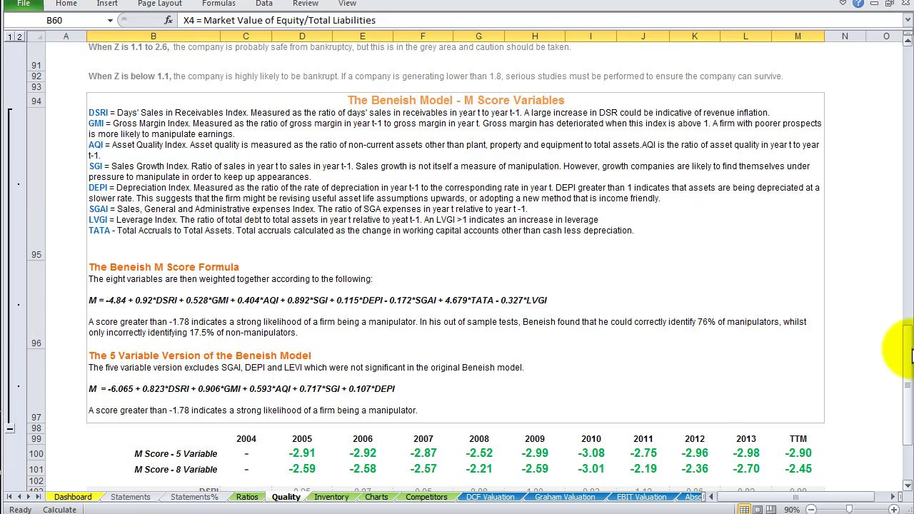
pyautogui.moveTo(910, 358); pyautogui.dragTo(907, 366)
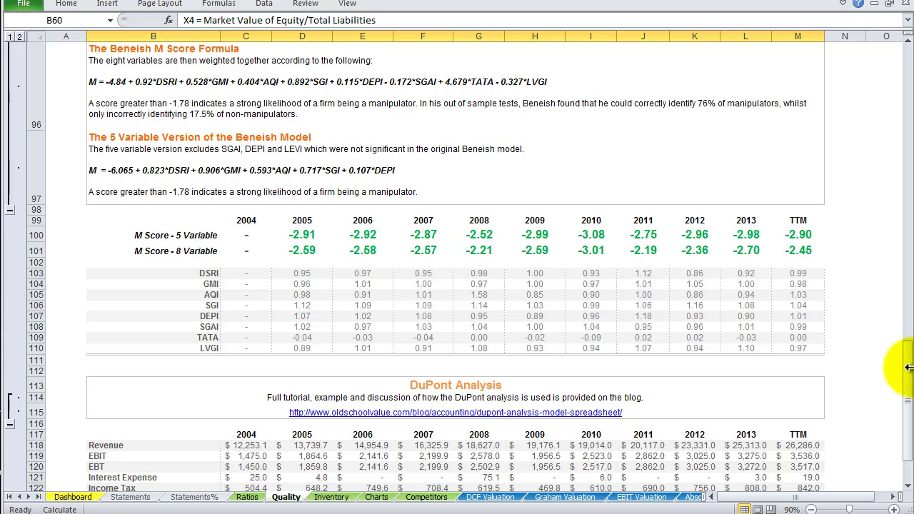
pyautogui.click(539, 273)
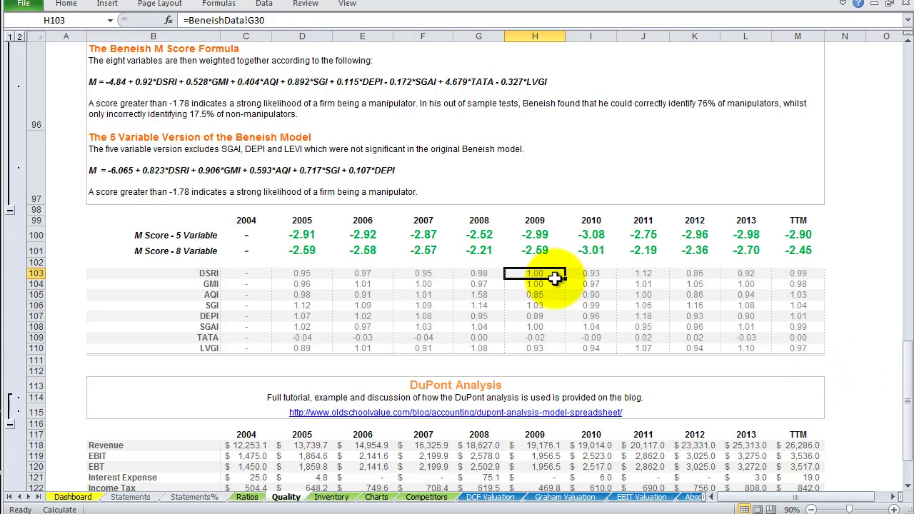
pyautogui.click(542, 284)
pyautogui.click(547, 295)
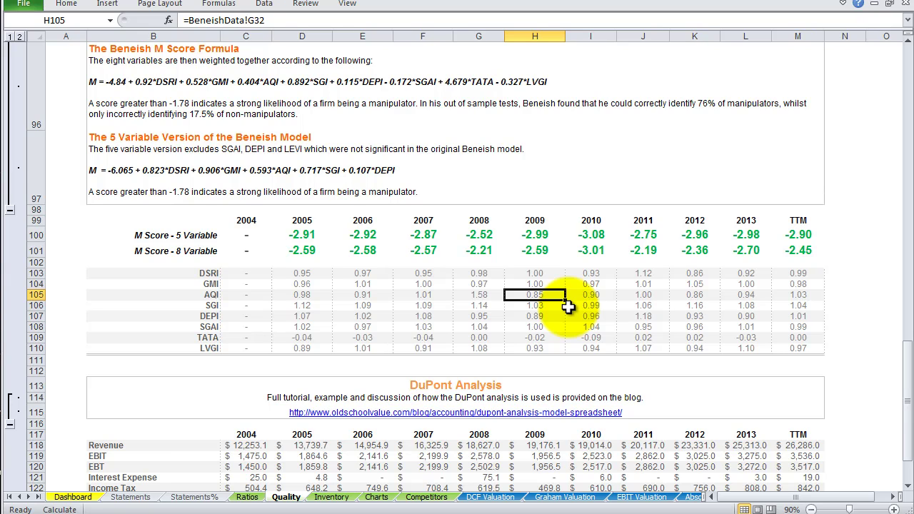
# - Examine the DuPont Analysis section and compare Return on Equity across the years in the Three-Step DuPont Model
pyautogui.moveTo(907, 361)
pyautogui.mouseDown()
pyautogui.moveTo(910, 376)
pyautogui.moveTo(902, 374)
pyautogui.mouseUp()
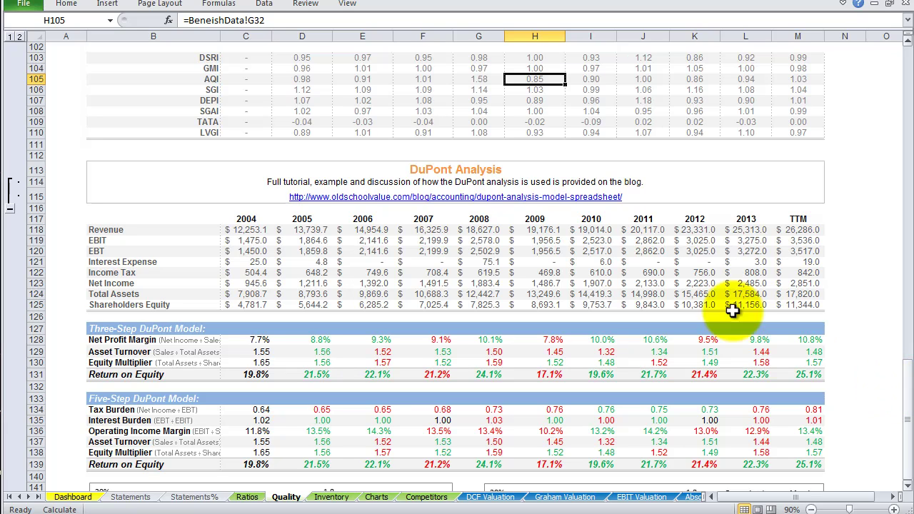
pyautogui.click(465, 169)
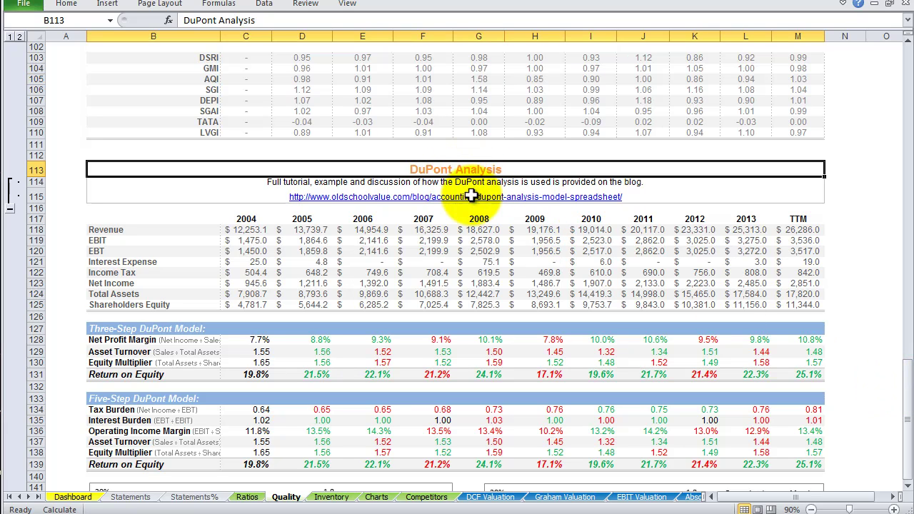
pyautogui.click(905, 410)
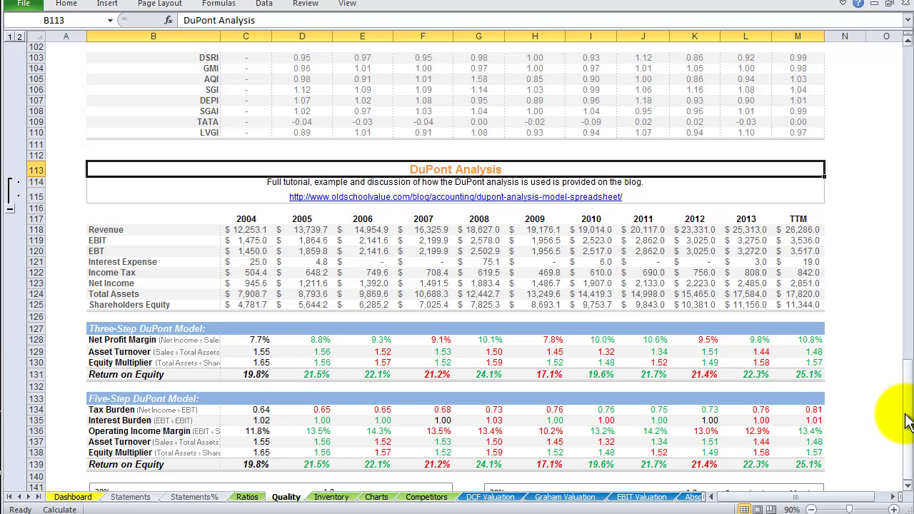
pyautogui.moveTo(813, 329); pyautogui.dragTo(785, 374)
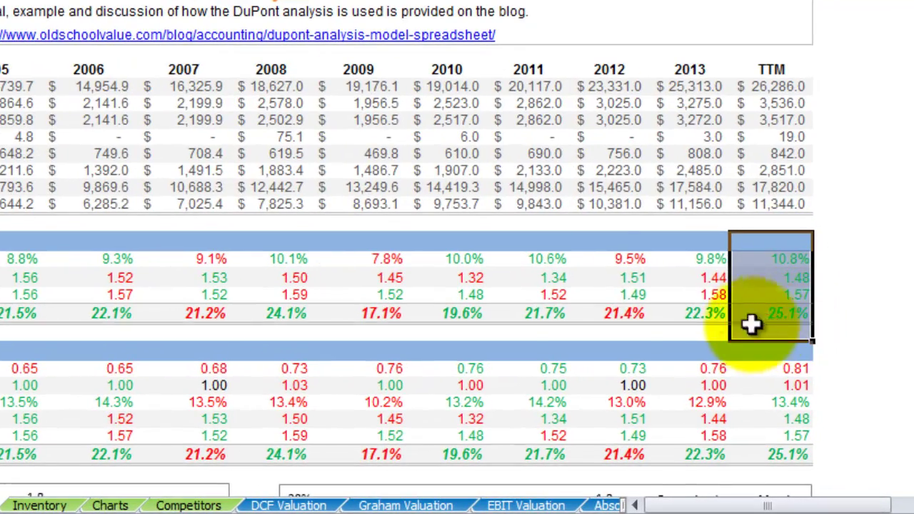
pyautogui.moveTo(750, 323); pyautogui.dragTo(591, 316)
pyautogui.click(600, 318)
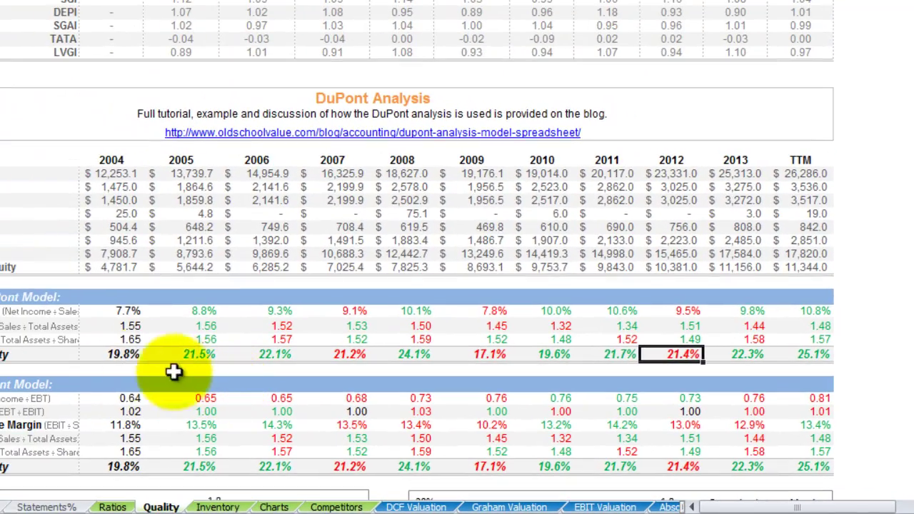
pyautogui.moveTo(128, 353); pyautogui.dragTo(807, 357)
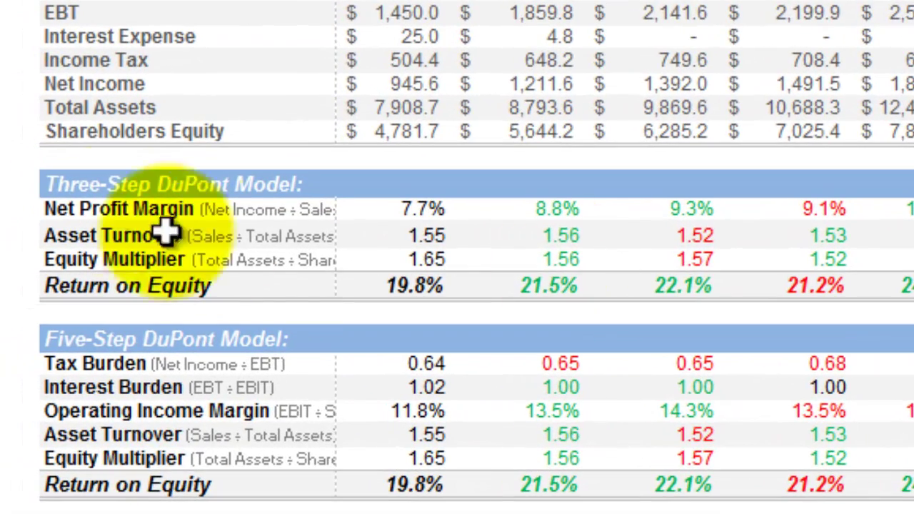
# - Inspect the Net Profit Margin, Asset Turnover and Equity Multiplier components of the Three-Step DuPont Model
pyautogui.click(118, 209)
pyautogui.click(68, 240)
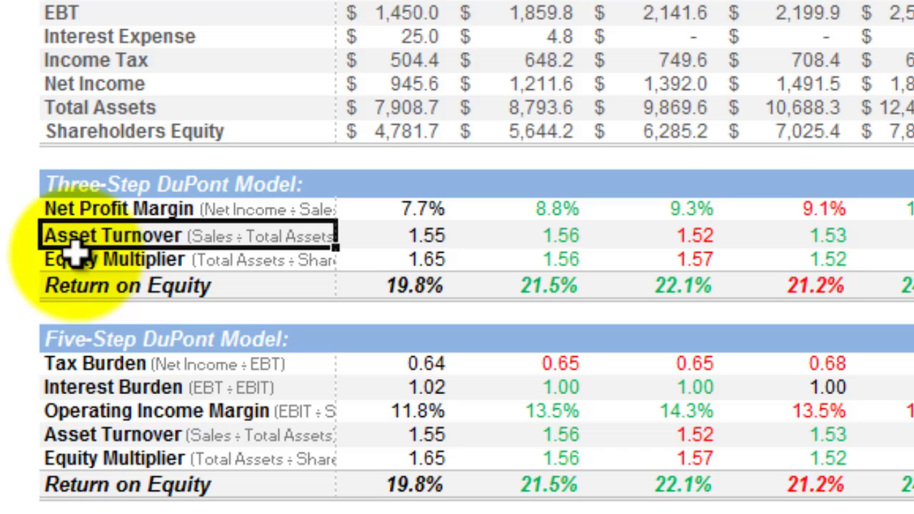
pyautogui.click(69, 261)
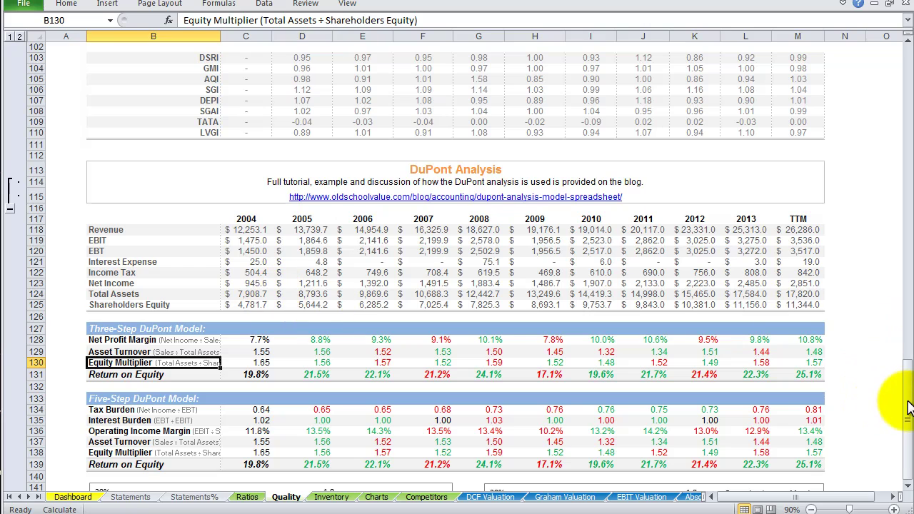
pyautogui.click(908, 424)
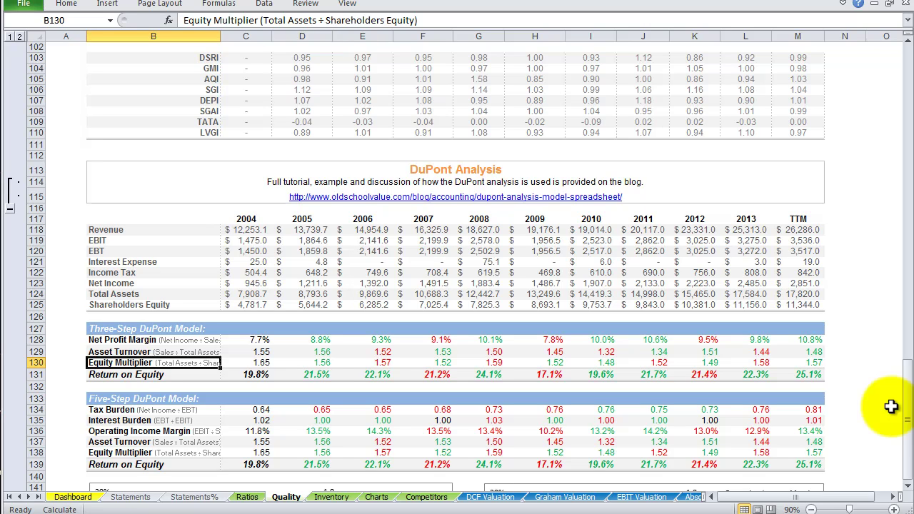
# - Go back to the accrual analysis at the start of the sheet and skim down to the Piotroski Score section
pyautogui.moveTo(907, 404); pyautogui.dragTo(896, 95)
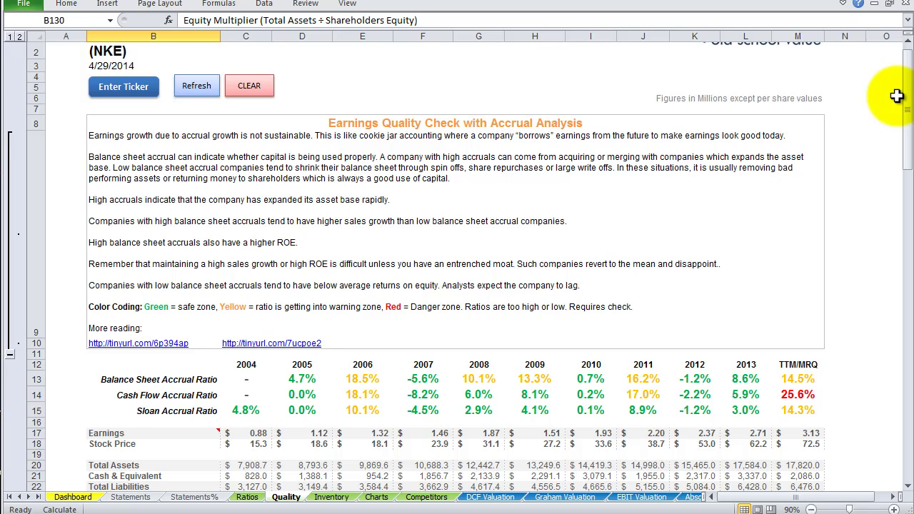
pyautogui.click(908, 100)
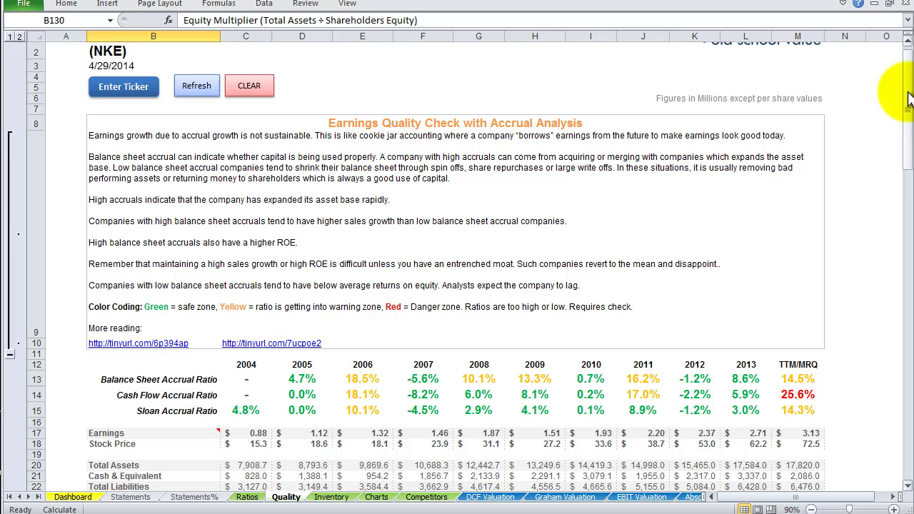
pyautogui.moveTo(908, 98); pyautogui.dragTo(907, 143)
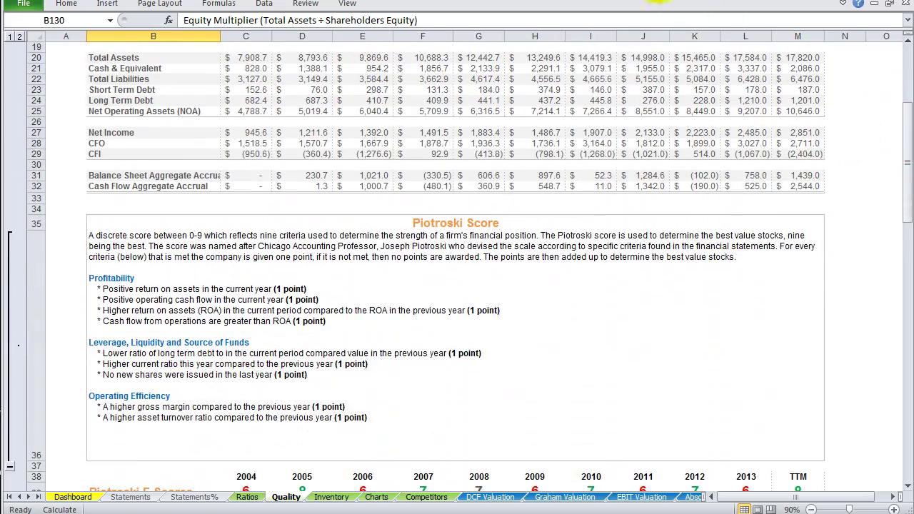